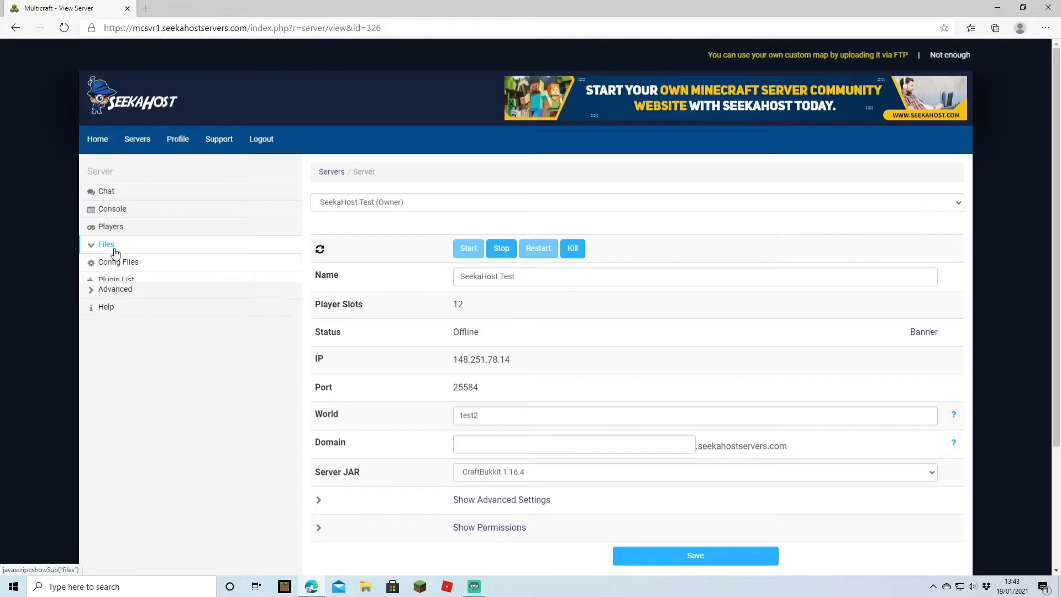
Create a new backup of the server's world and start the SeekaHost Test server.
{"action": "left_click", "coordinate": [103, 350]}
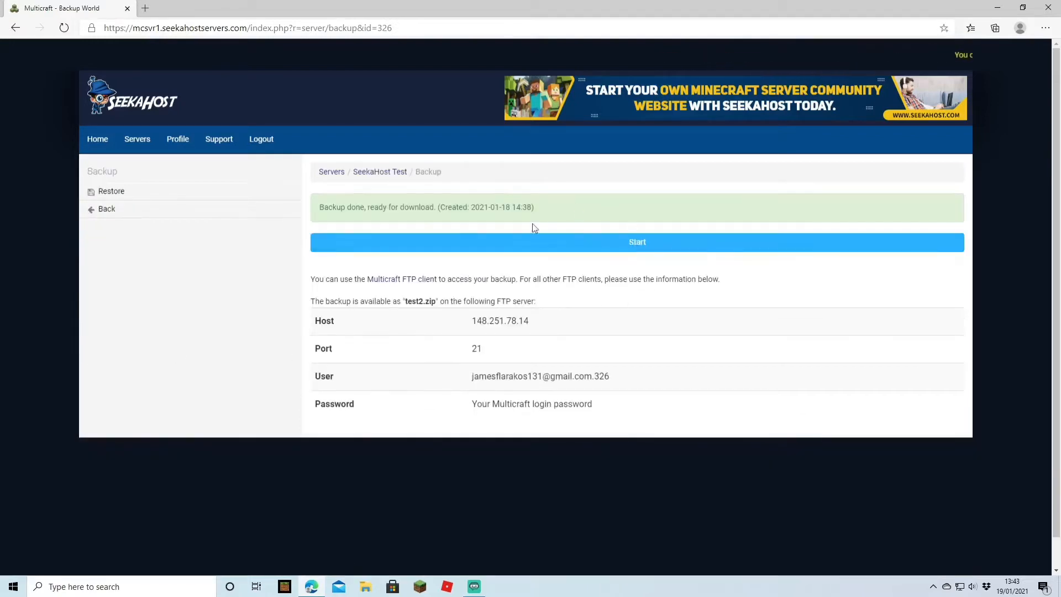
{"action": "left_click", "coordinate": [598, 247]}
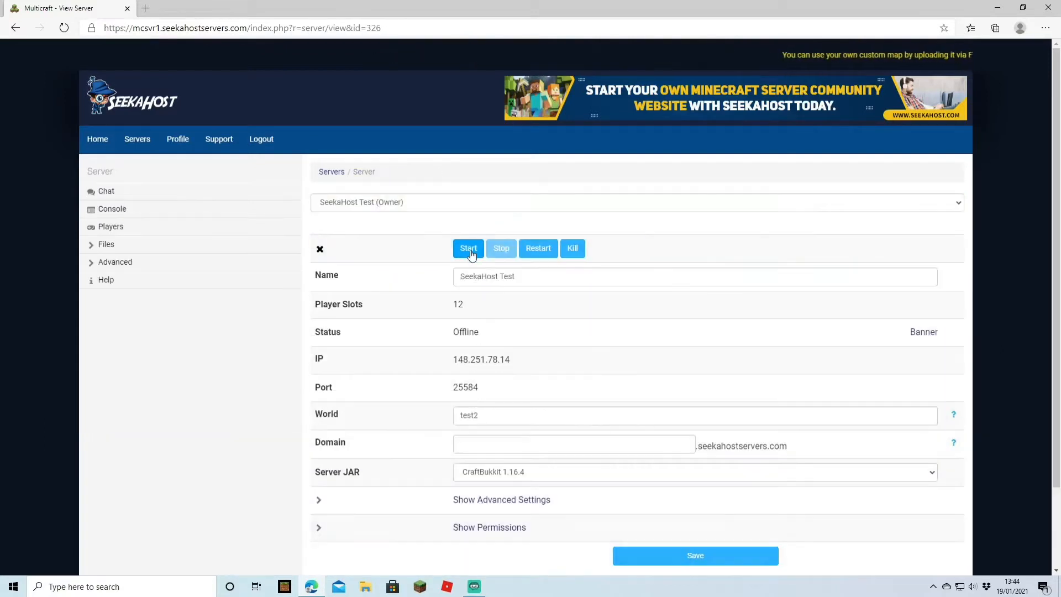
{"action": "left_click", "coordinate": [471, 253]}
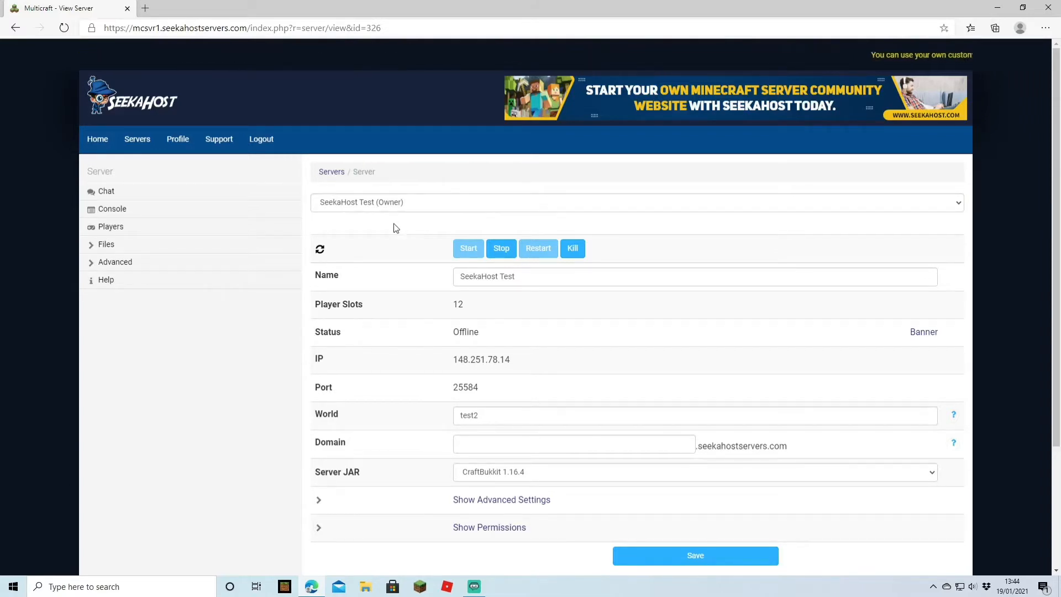
Stop the server and restore its world from the test2.zip backup, accepting the overwrite of existing files.
{"action": "left_click", "coordinate": [507, 250]}
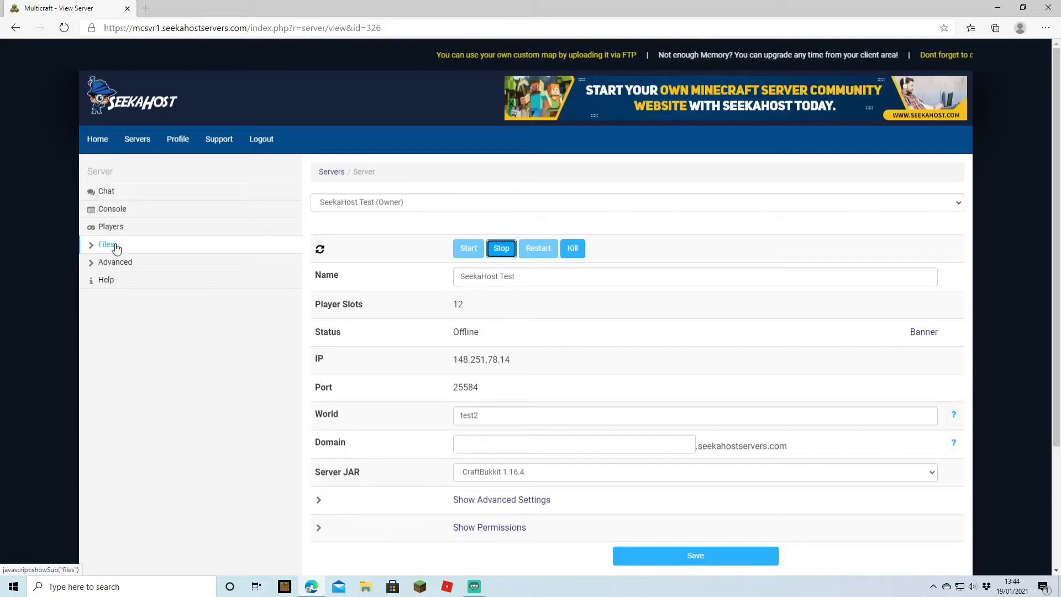
{"action": "left_click", "coordinate": [116, 249]}
{"action": "left_click", "coordinate": [87, 351]}
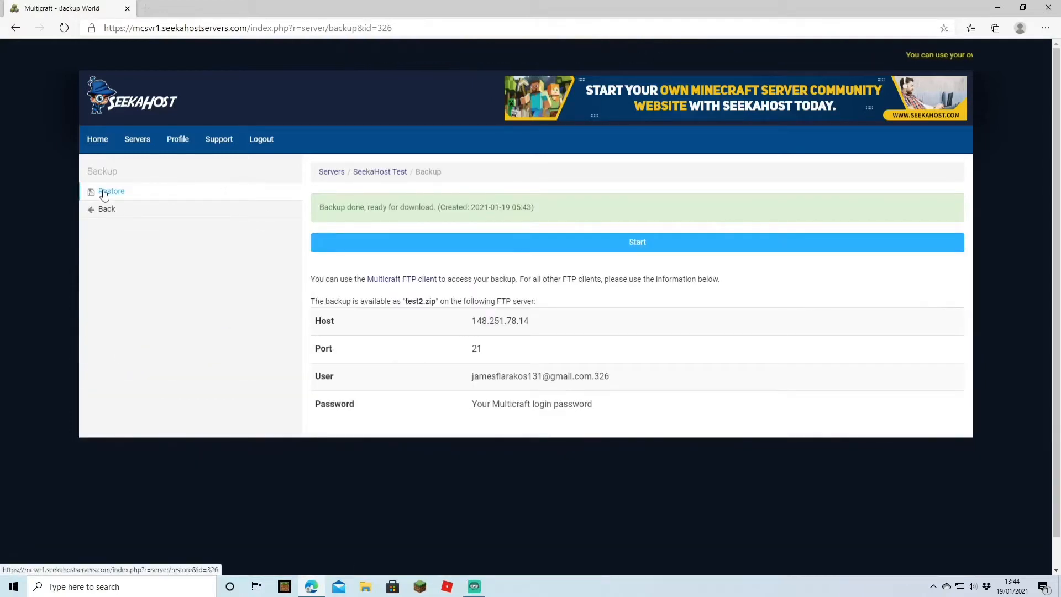
{"action": "left_click", "coordinate": [104, 194]}
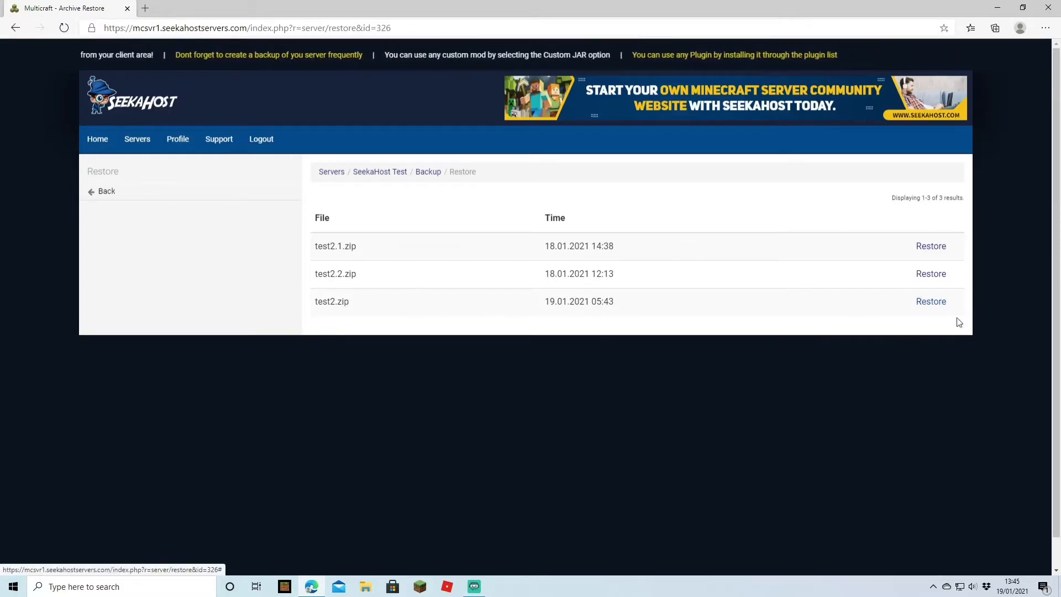
{"action": "left_click", "coordinate": [932, 302]}
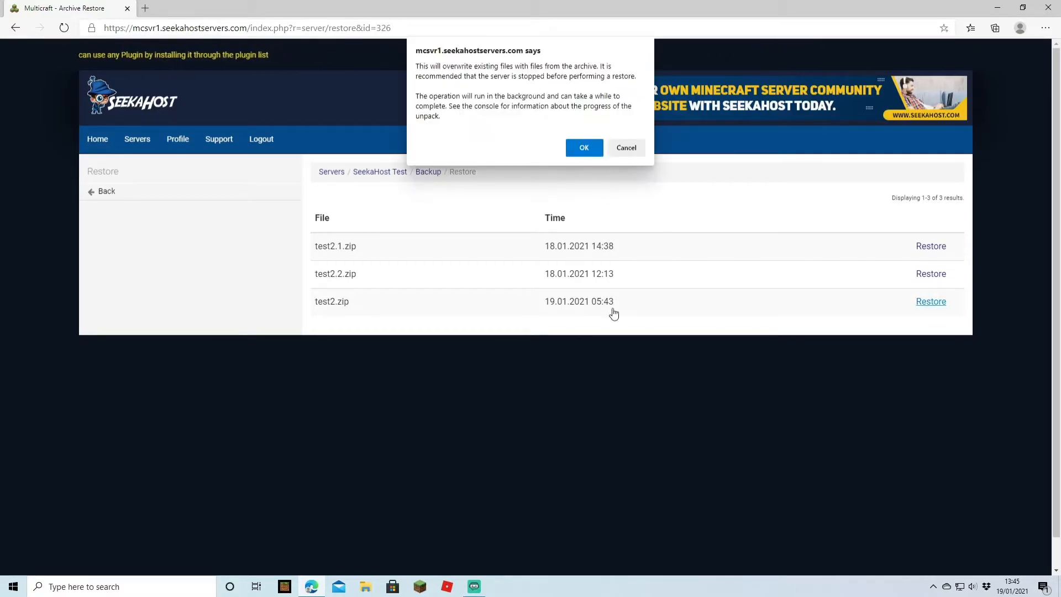
{"action": "left_click", "coordinate": [594, 151]}
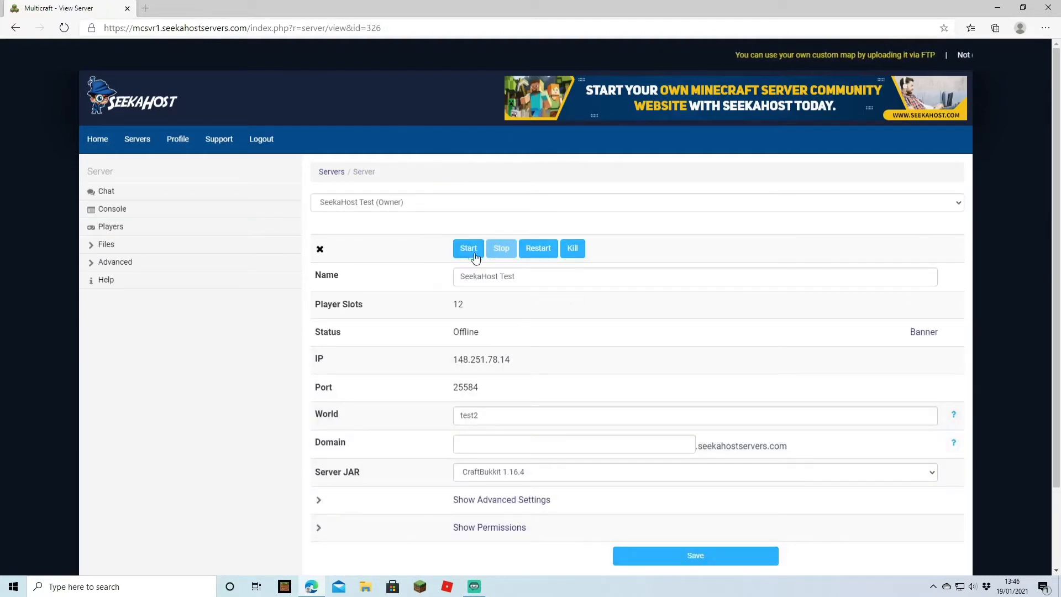
Start the SeekaHost Test server and open its console.
{"action": "left_click", "coordinate": [475, 255]}
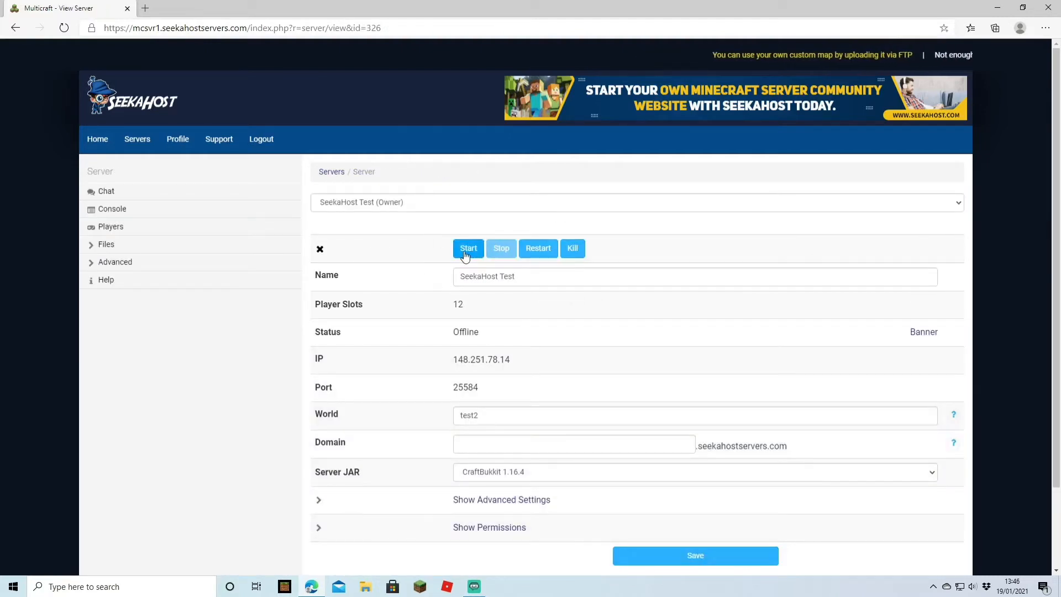
{"action": "left_click", "coordinate": [128, 214]}
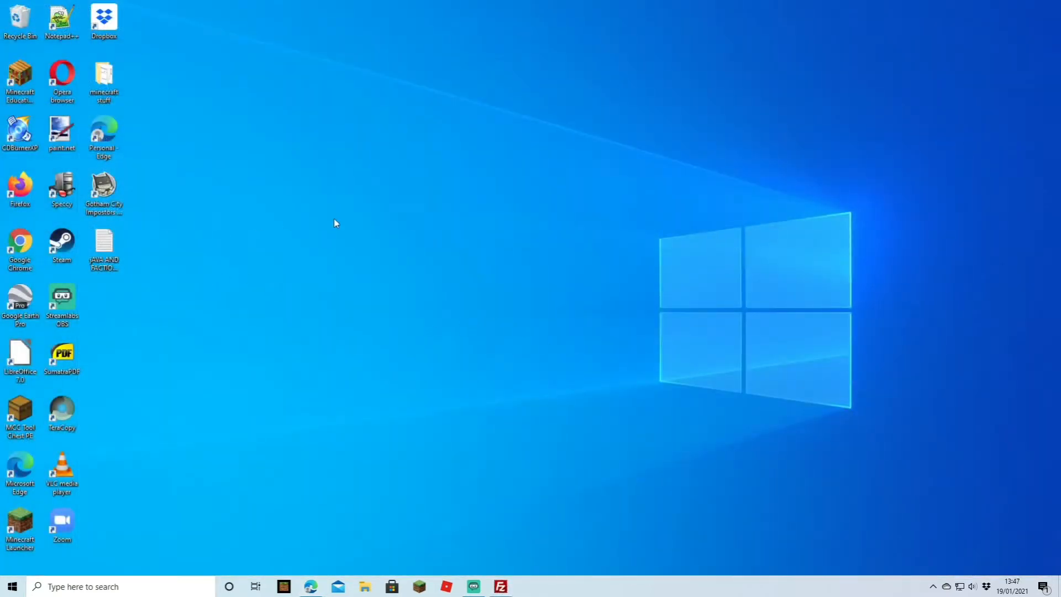
Create a folder named temp on the Windows desktop.
{"action": "right_click", "coordinate": [334, 219]}
{"action": "mouse_move", "coordinate": [393, 337]}
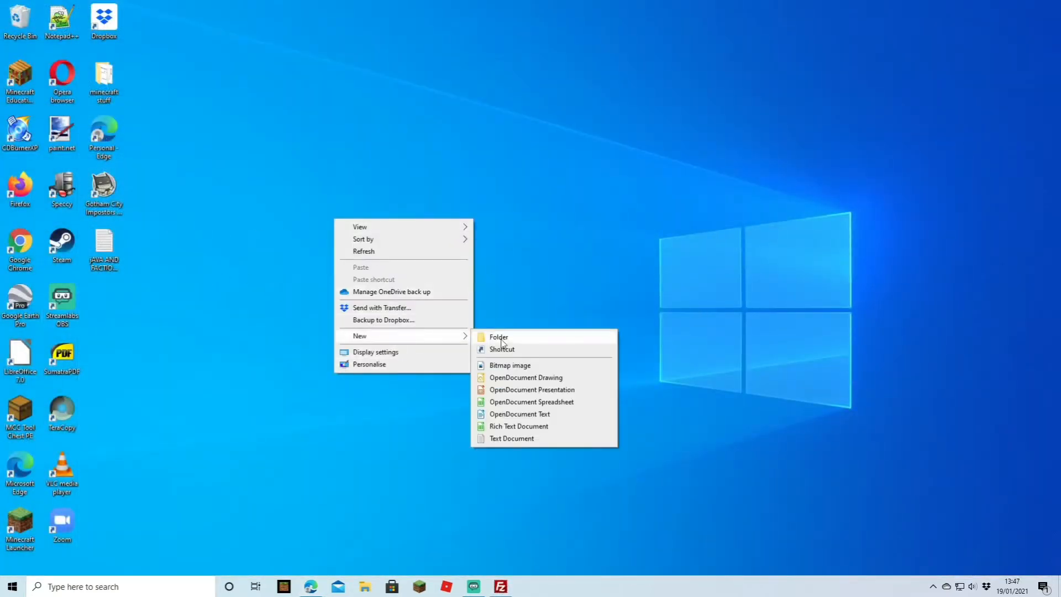
{"action": "left_click", "coordinate": [501, 340]}
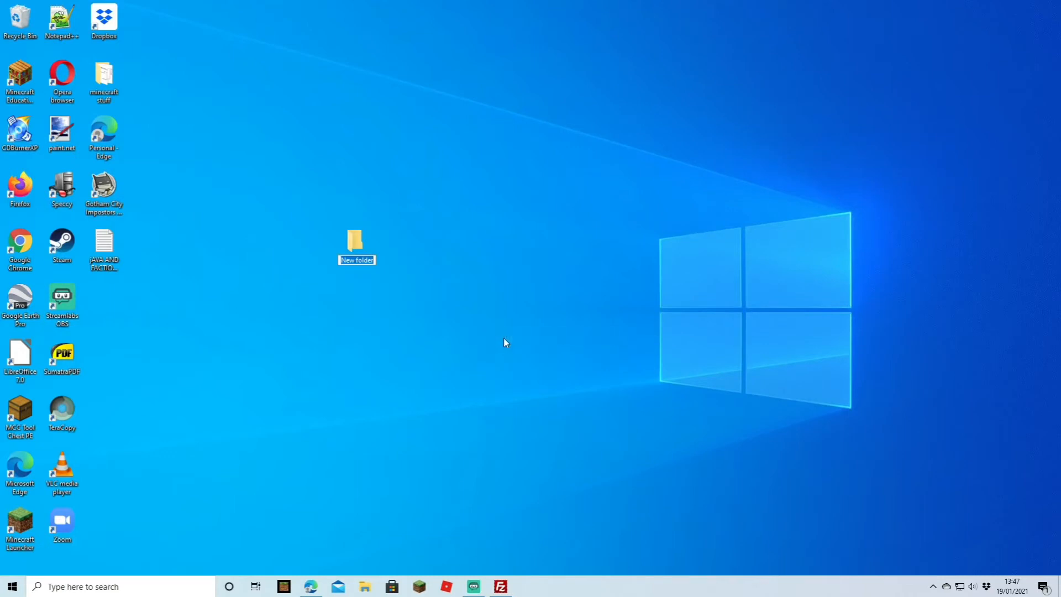
{"action": "type", "text": "temp"}
{"action": "key", "text": "Return"}
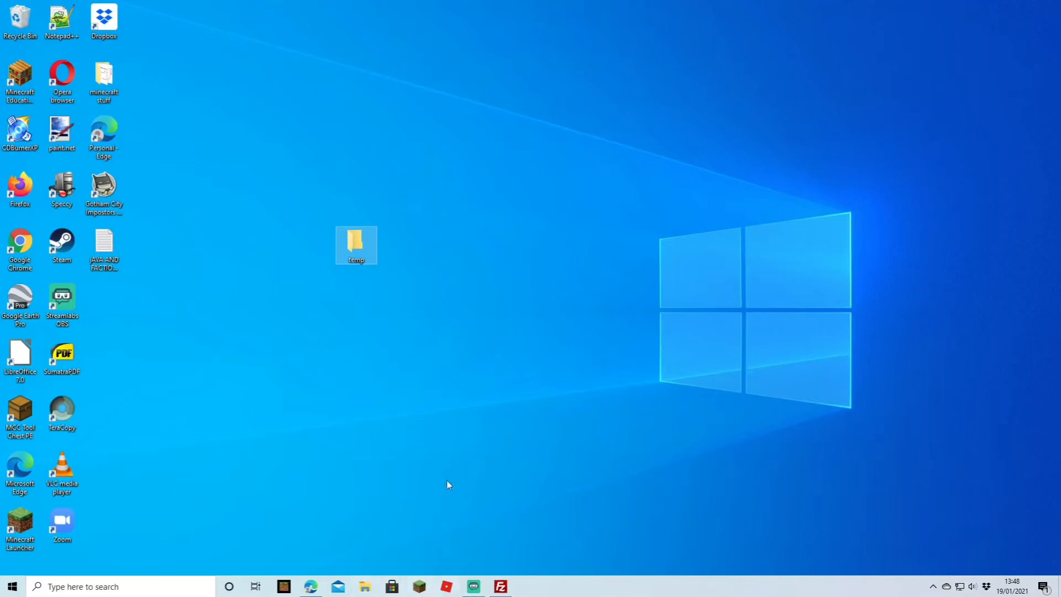
Switch to FileZilla and download test2.zip from the server's root directory into the desktop's temp folder.
{"action": "left_click", "coordinate": [501, 587]}
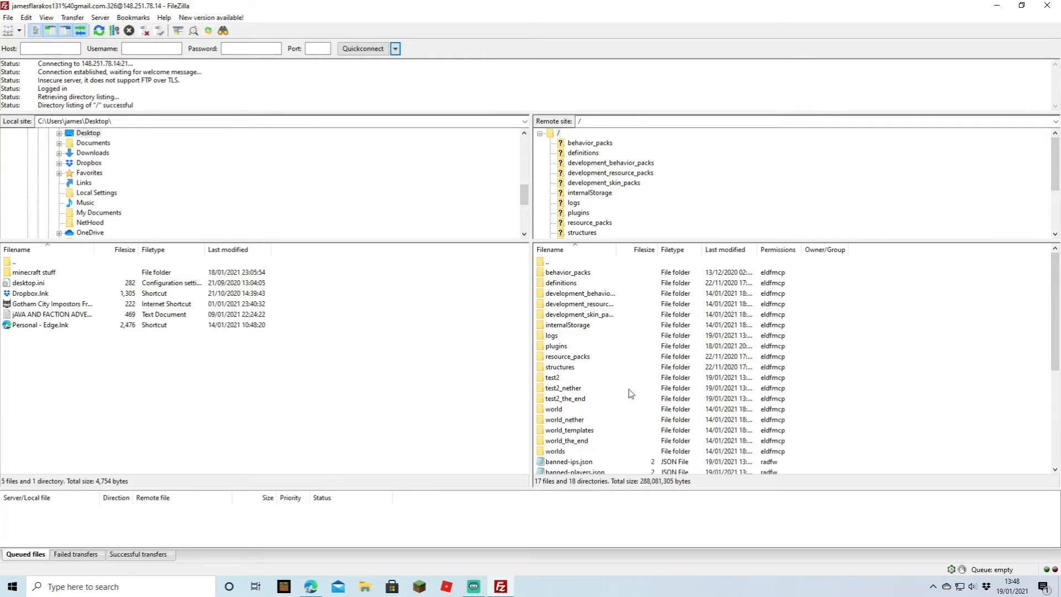
{"action": "scroll", "coordinate": [639, 391], "scroll_direction": "down", "scroll_amount": 5}
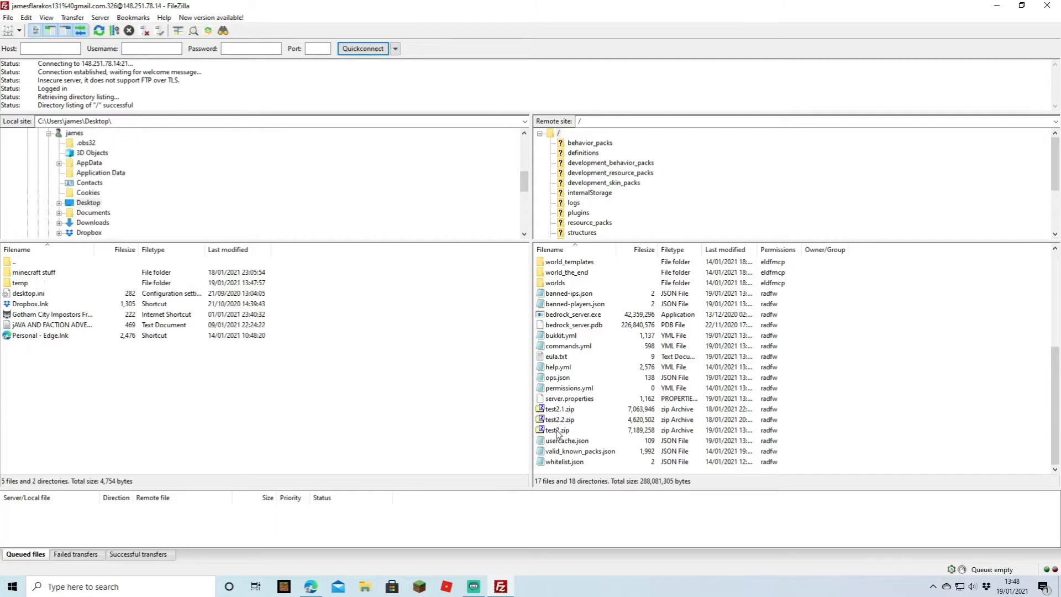
{"action": "double_click", "coordinate": [27, 283]}
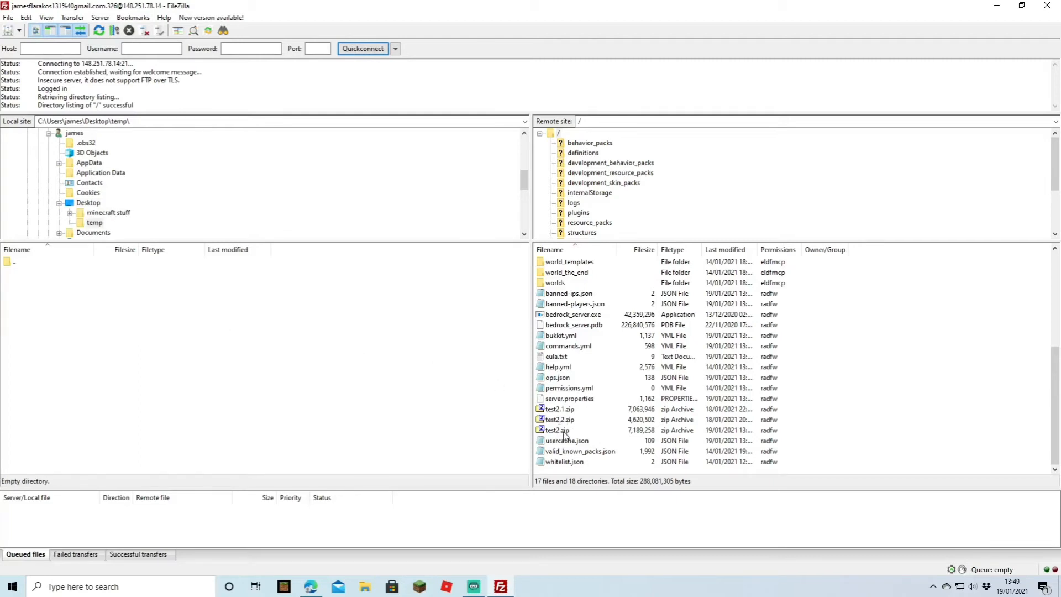
{"action": "left_click_drag", "start_coordinate": [565, 435], "coordinate": [237, 349]}
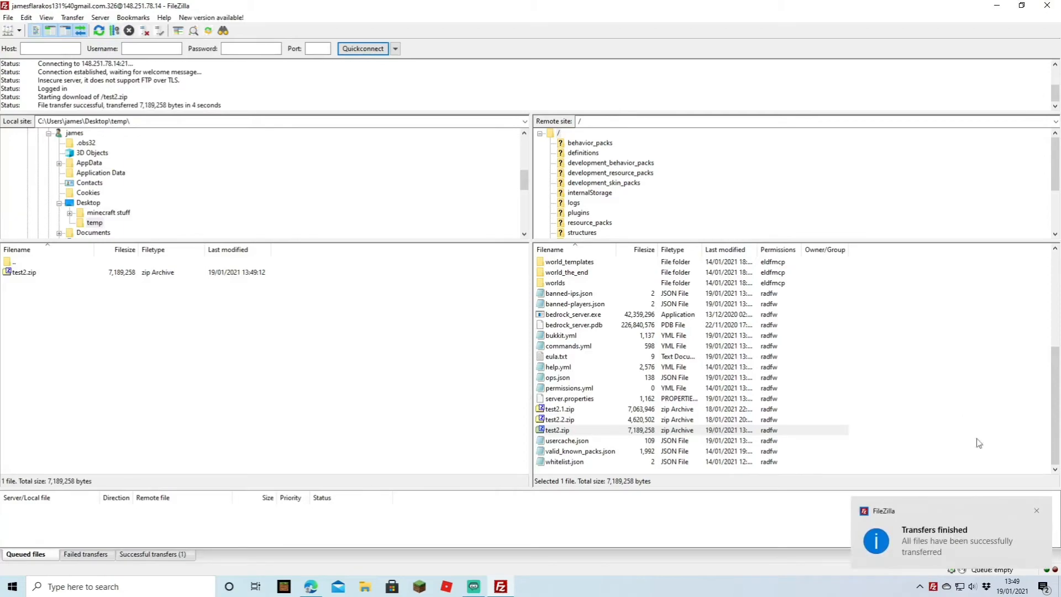
{"action": "left_click", "coordinate": [997, 5]}
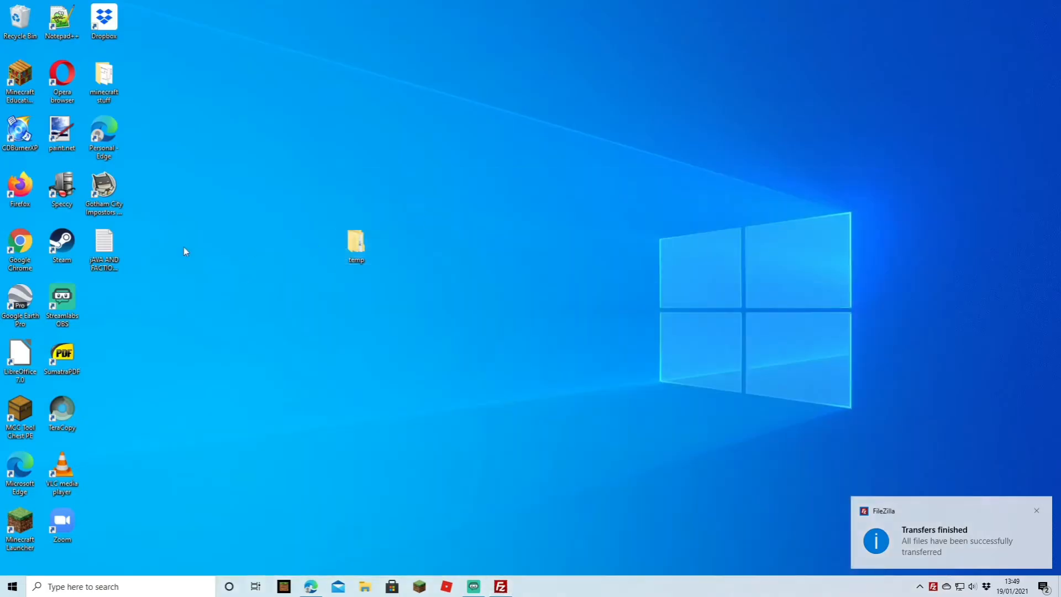
Extract the test2 archive with 7-Zip into a test2 folder inside temp and look through the extracted world folders.
{"action": "double_click", "coordinate": [350, 249]}
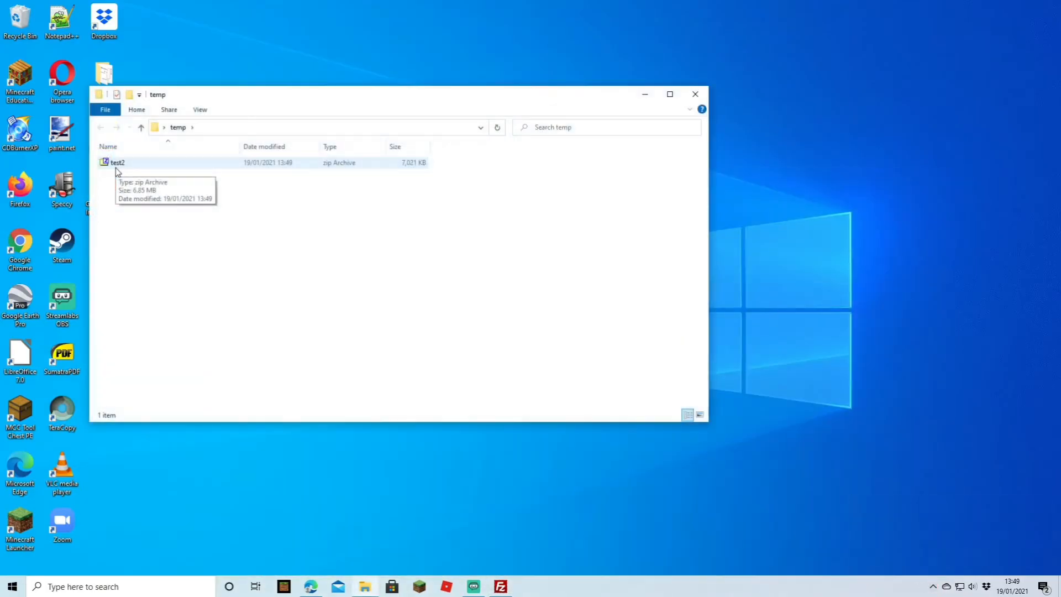
{"action": "left_click", "coordinate": [115, 166]}
{"action": "right_click", "coordinate": [115, 167]}
{"action": "mouse_move", "coordinate": [169, 191]}
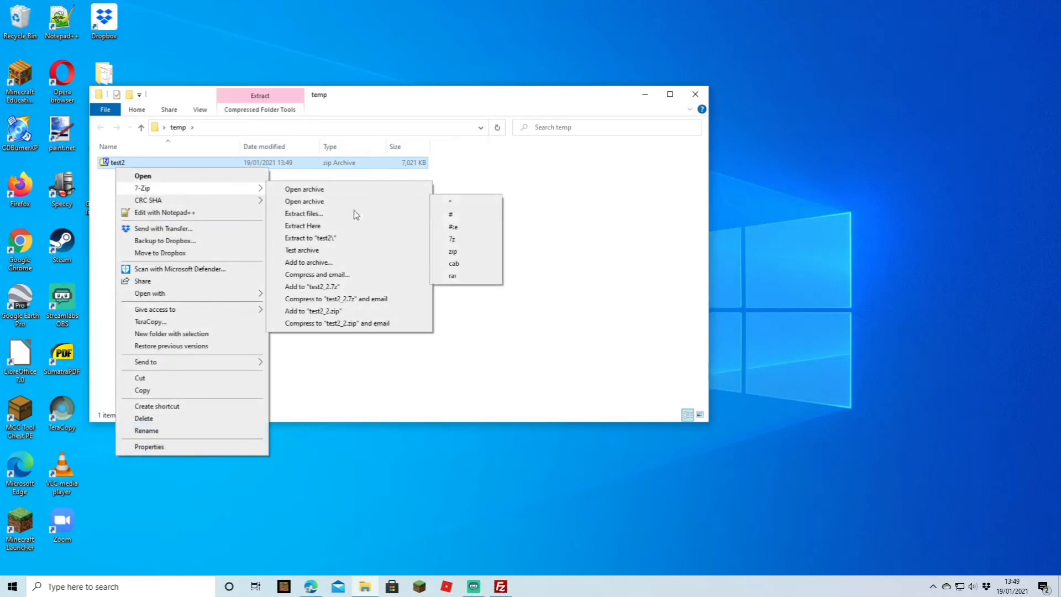
{"action": "left_click", "coordinate": [327, 223]}
{"action": "double_click", "coordinate": [123, 164]}
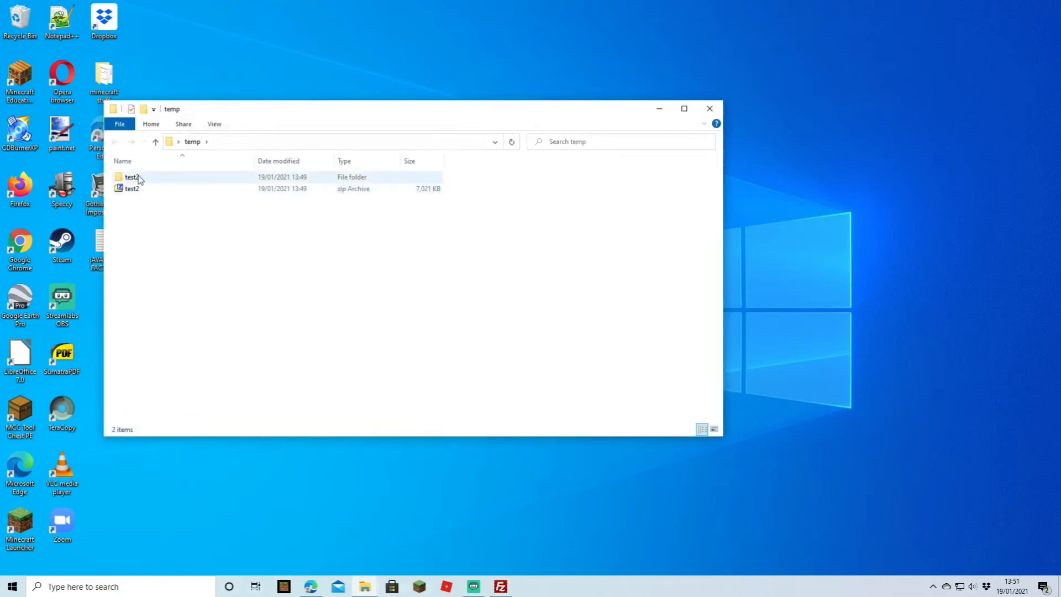
{"action": "double_click", "coordinate": [135, 177]}
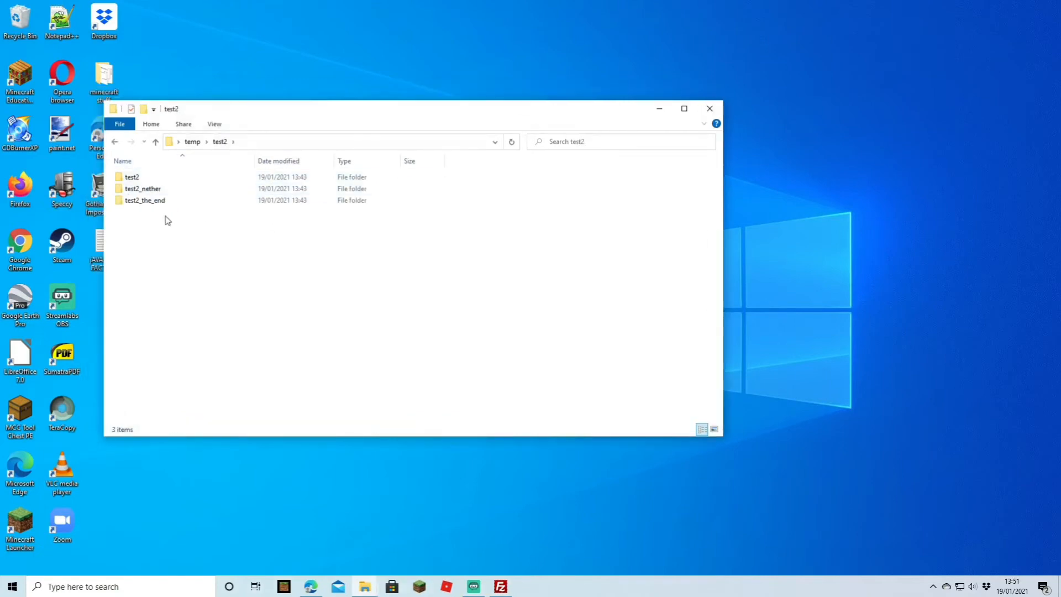
{"action": "left_click", "coordinate": [710, 108]}
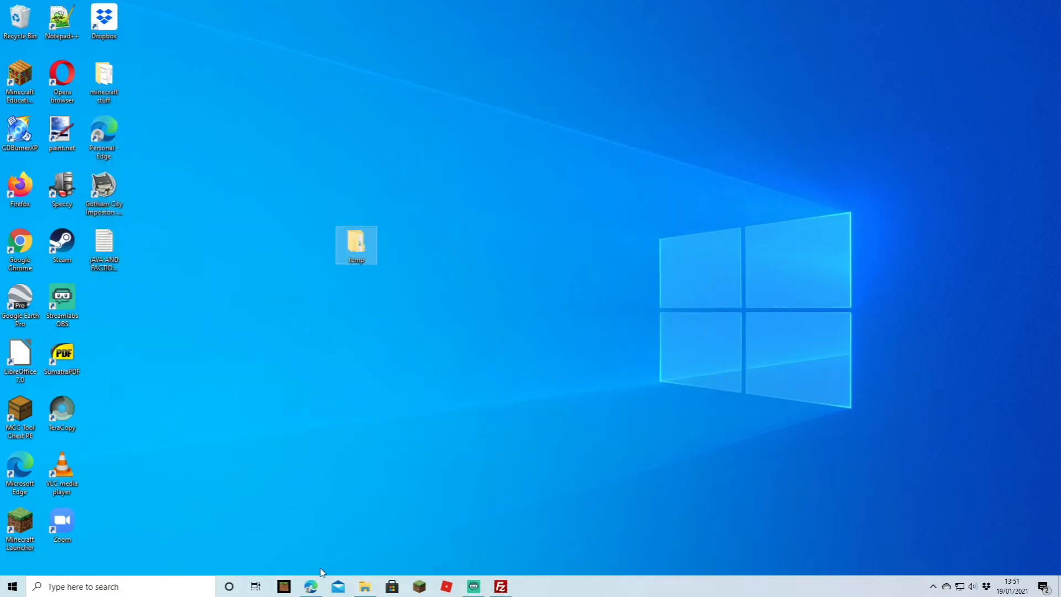
Return to FileZilla and delete the test2, test2_nether and test2_the_end folders from the server's root directory.
{"action": "left_click", "coordinate": [311, 586]}
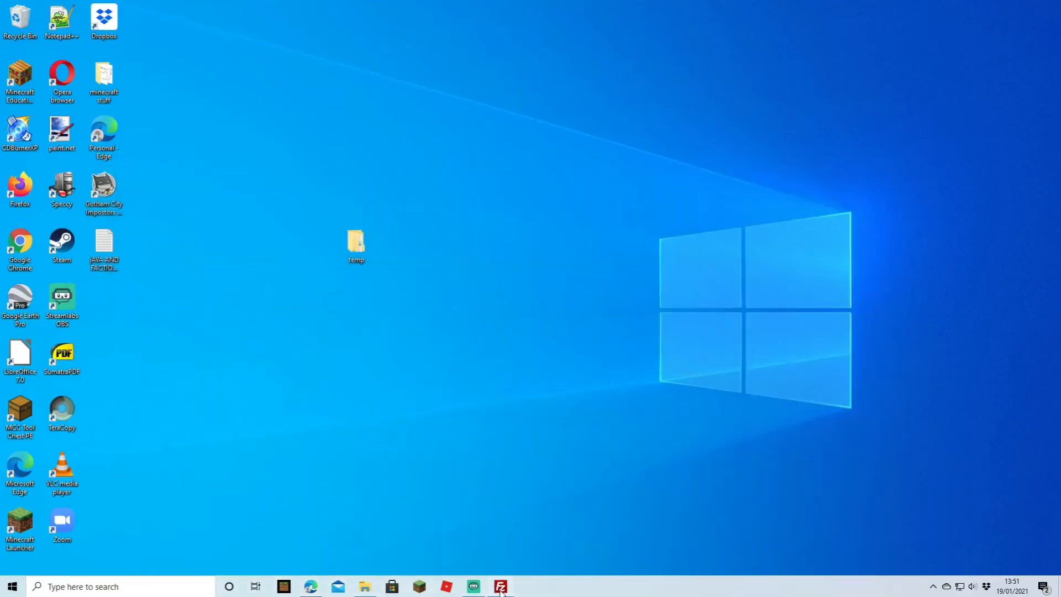
{"action": "left_click", "coordinate": [500, 588]}
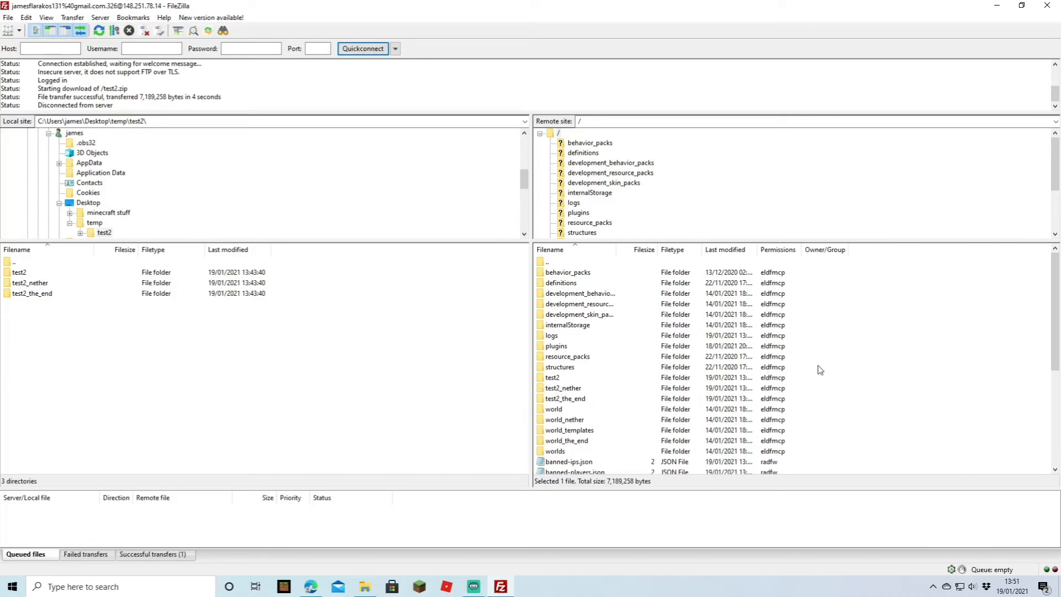
{"action": "left_click_drag", "start_coordinate": [806, 378], "coordinate": [571, 402]}
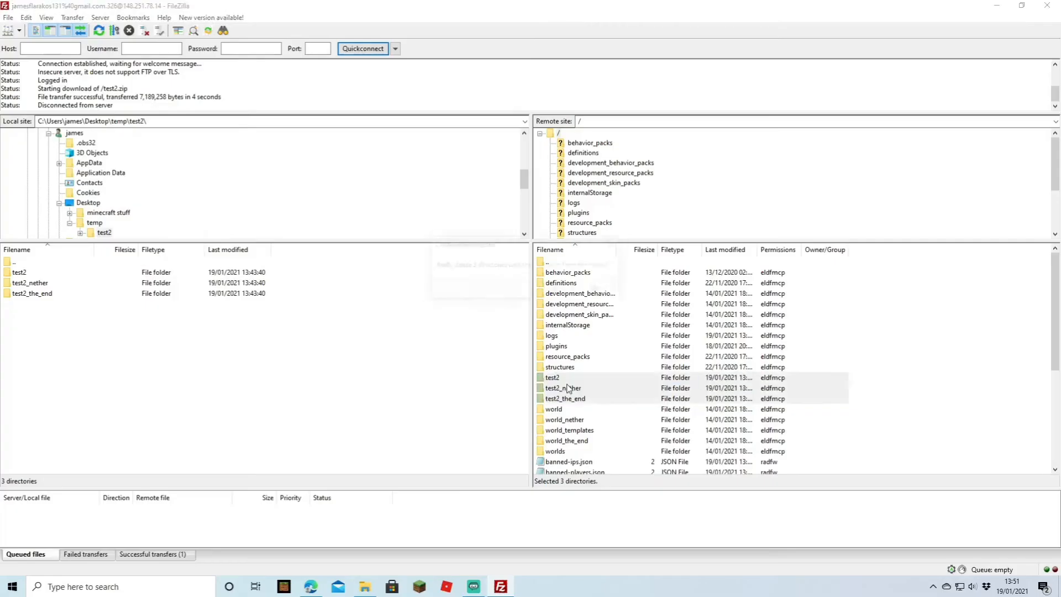
{"action": "left_click", "coordinate": [553, 292]}
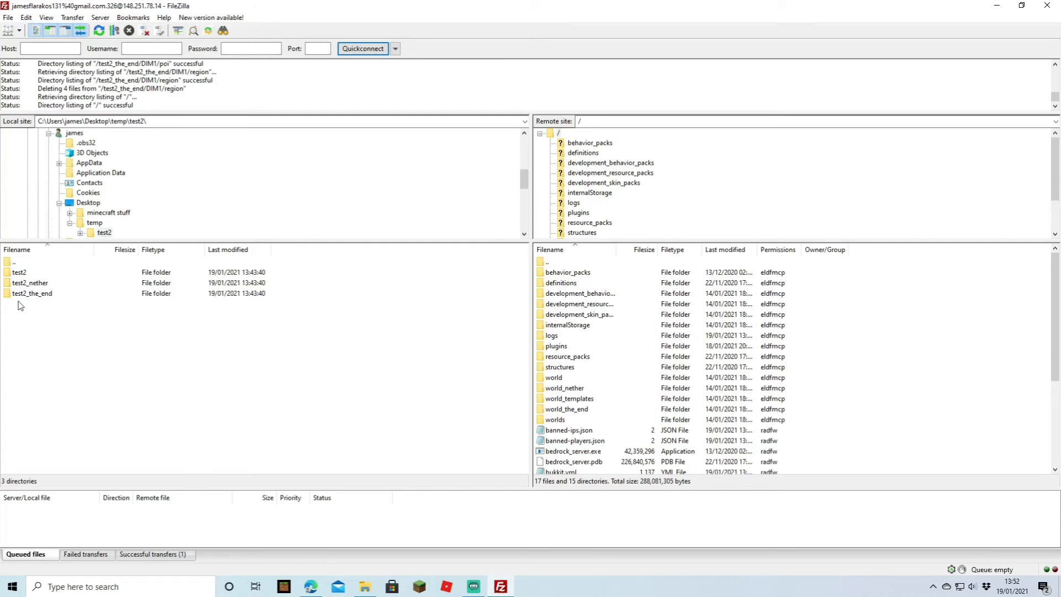
Upload the extracted test2, test2_nether and test2_the_end folders to the server's root directory.
{"action": "left_click_drag", "start_coordinate": [21, 306], "coordinate": [25, 284]}
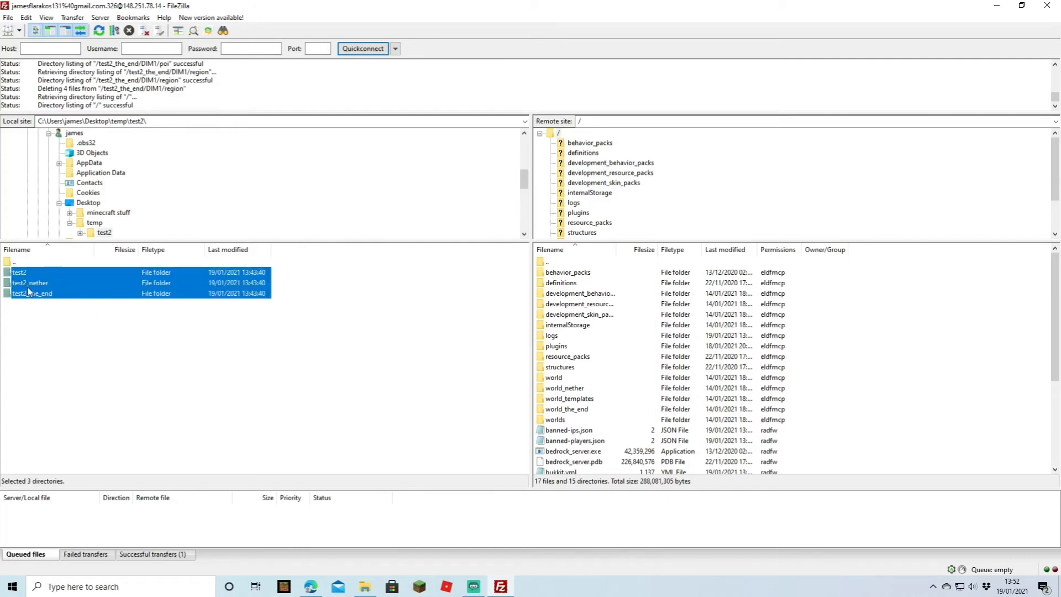
{"action": "left_click_drag", "start_coordinate": [74, 287], "coordinate": [911, 350]}
{"action": "left_click_drag", "start_coordinate": [911, 350], "coordinate": [910, 351]}
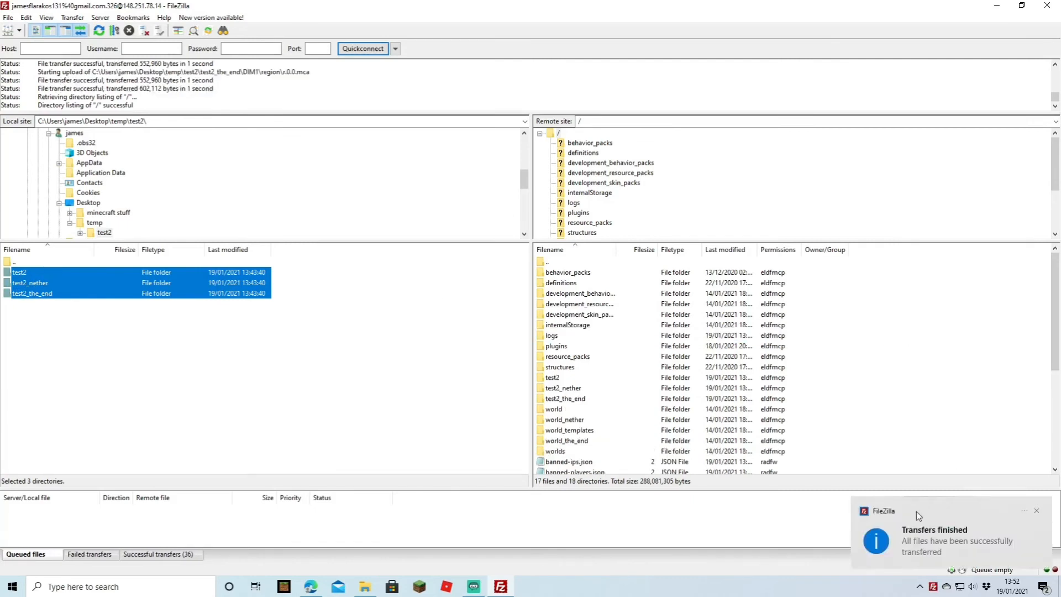
Switch to the Multicraft page in Edge and start the SeekaHost Test server.
{"action": "left_click", "coordinate": [997, 6]}
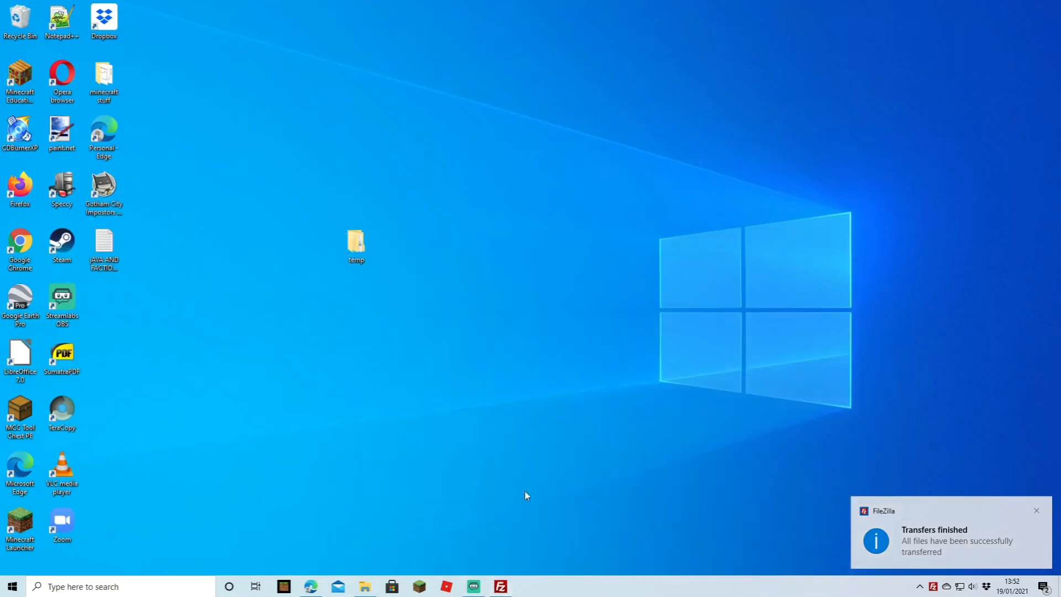
{"action": "left_click", "coordinate": [320, 589]}
{"action": "scroll", "coordinate": [472, 239], "scroll_direction": "down", "scroll_amount": 1}
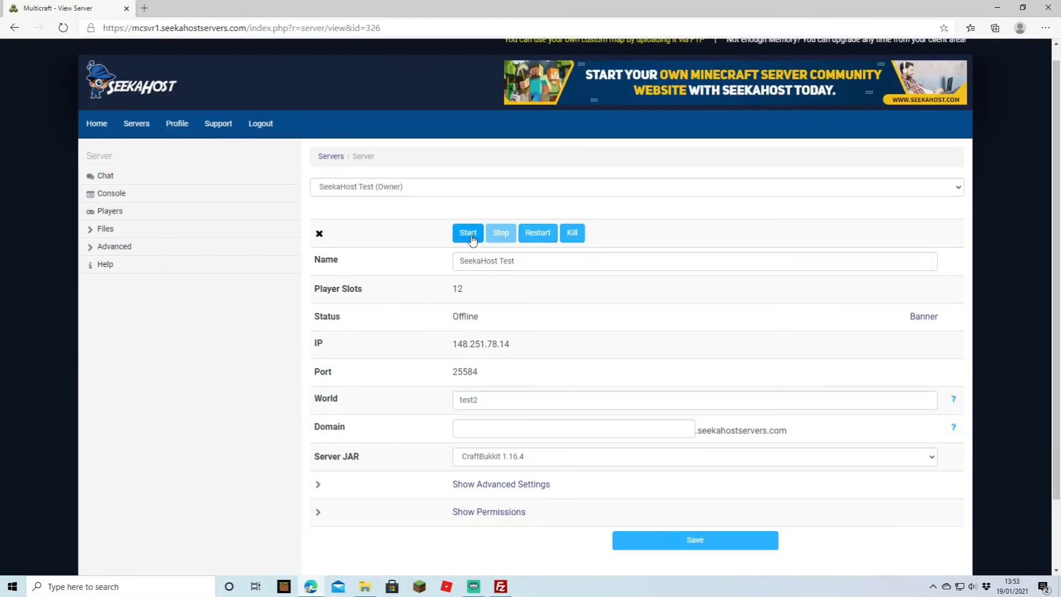
{"action": "left_click", "coordinate": [470, 237]}
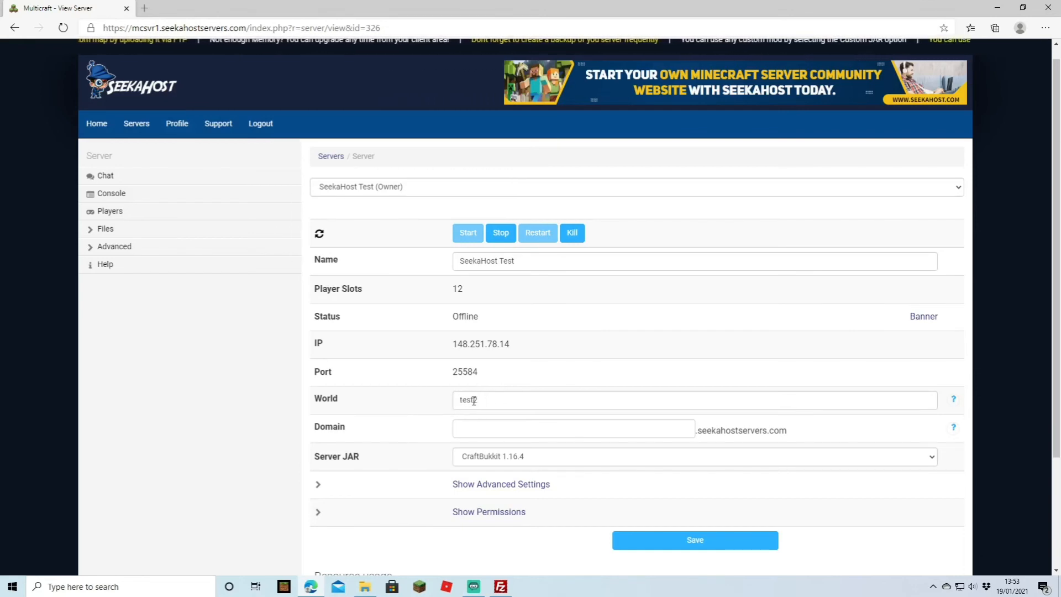
Check the server's world name in the World setting.
{"action": "left_click_drag", "start_coordinate": [486, 399], "coordinate": [442, 407]}
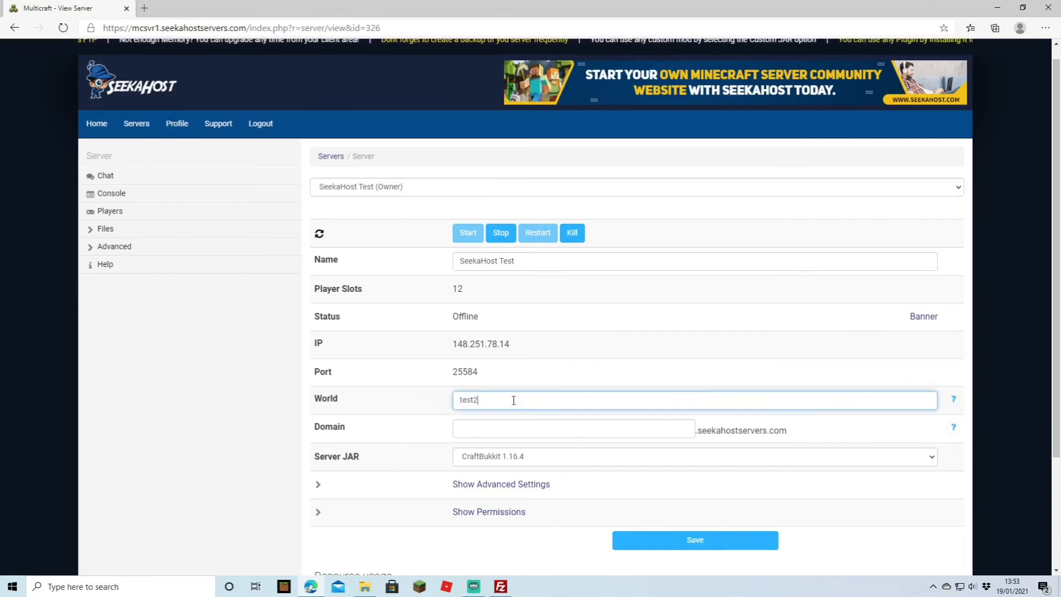